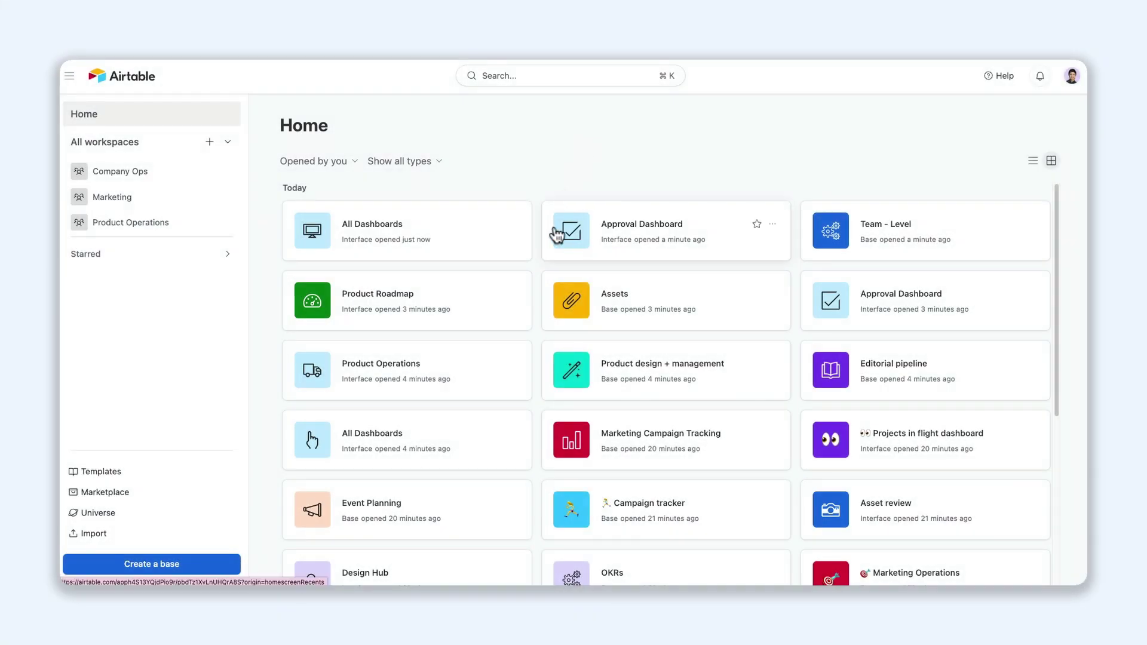
In Product Operations, pin the Product launch base and star Product Ops and Approval Dashboard.
{"action": "left_click", "coordinate": [192, 228]}
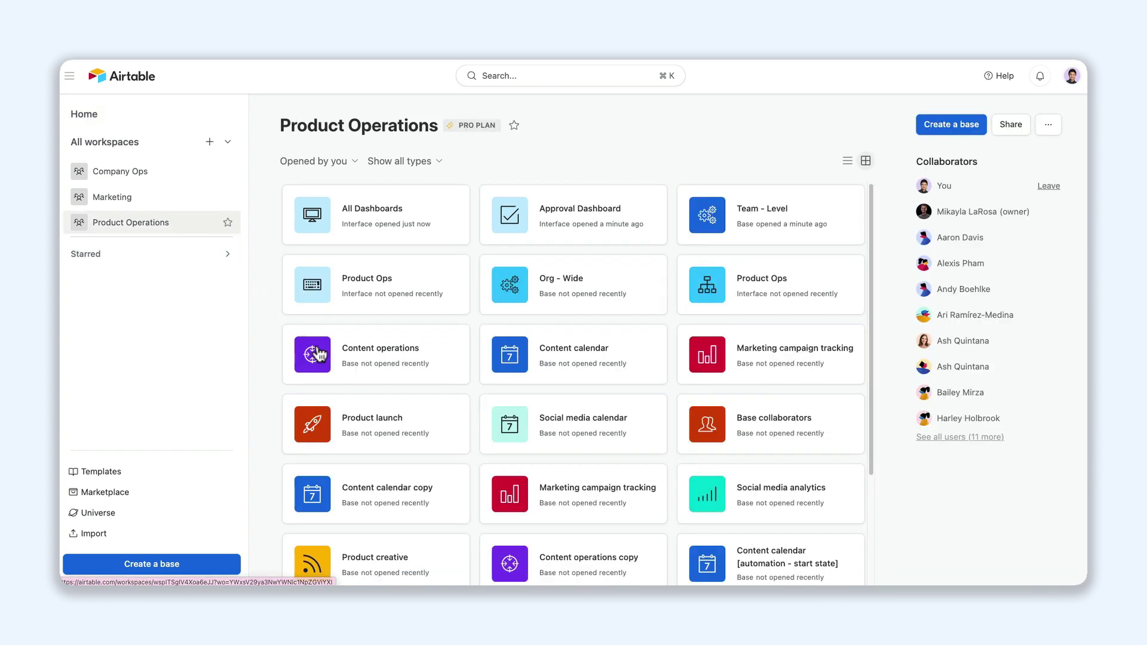
{"action": "left_click", "coordinate": [452, 419]}
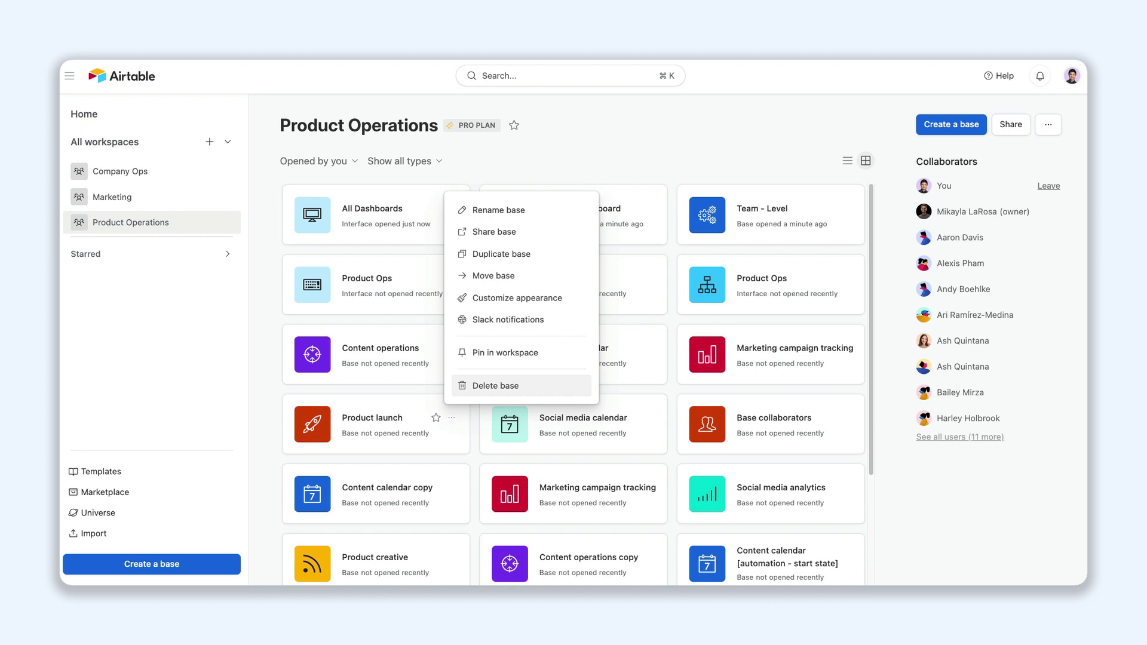
{"action": "left_click", "coordinate": [505, 353]}
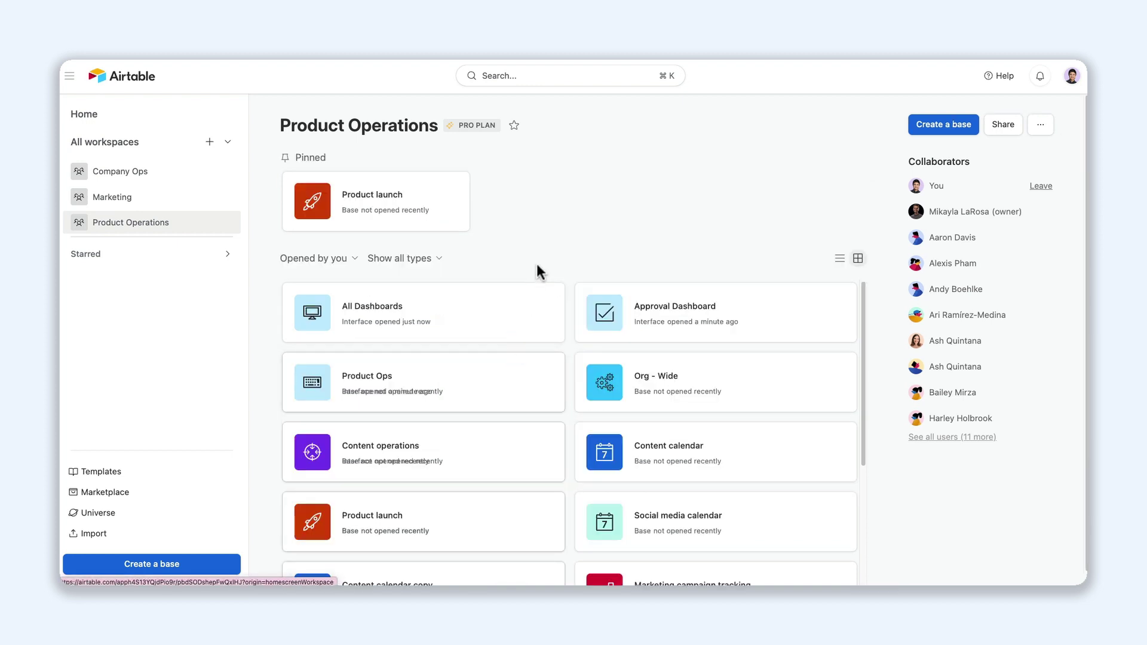
{"action": "mouse_move", "coordinate": [533, 379]}
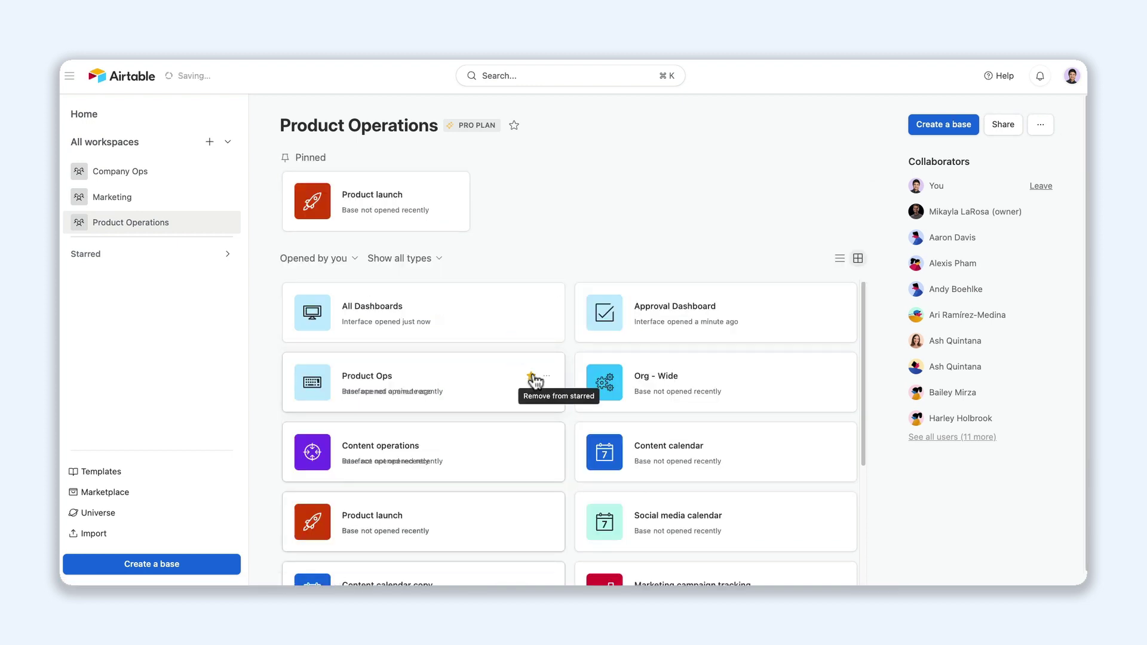
{"action": "left_click", "coordinate": [546, 377]}
{"action": "left_click", "coordinate": [823, 309]}
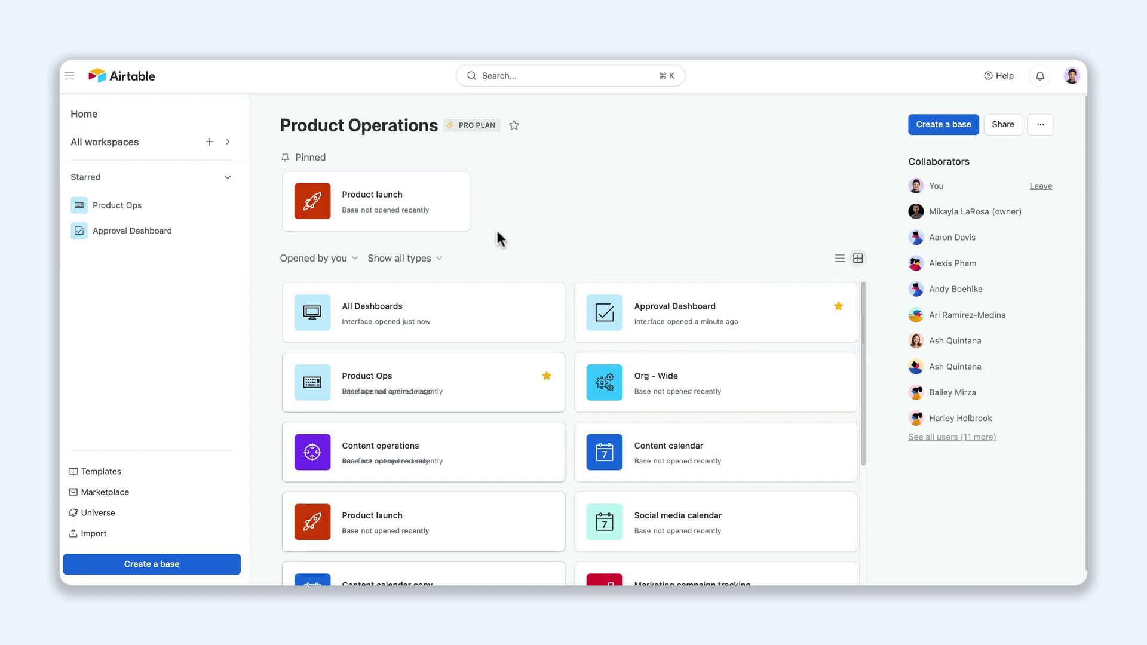
{"action": "left_click", "coordinate": [141, 146]}
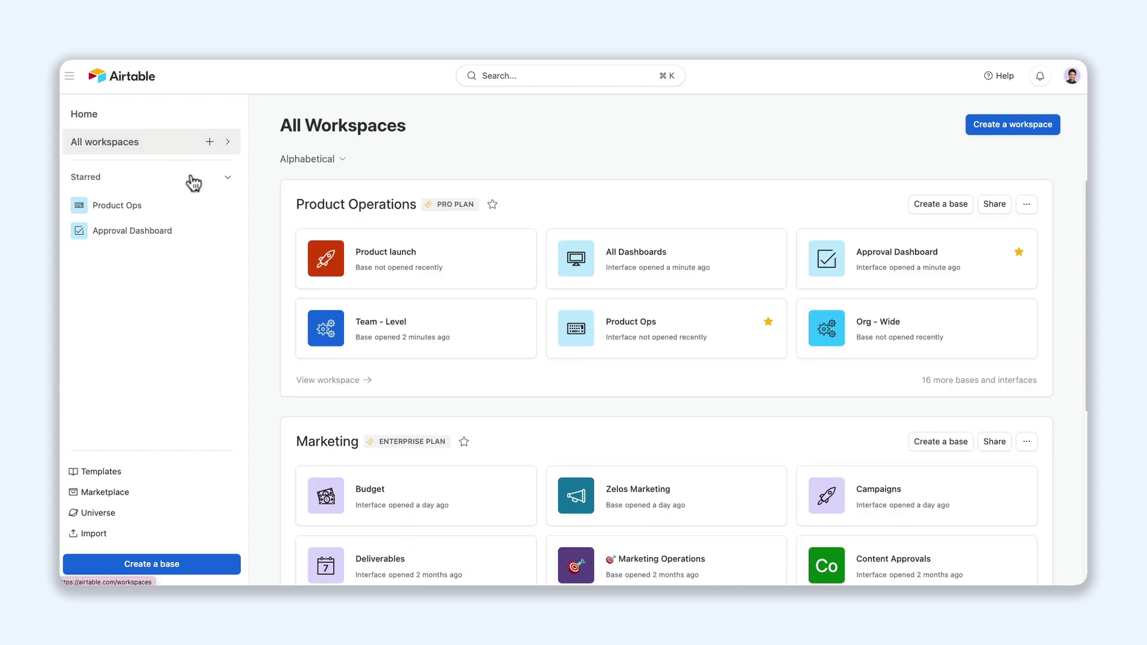
{"action": "scroll", "coordinate": [285, 235], "scroll_direction": "down", "scroll_amount": 3}
{"action": "scroll", "coordinate": [286, 235], "scroll_direction": "down", "scroll_amount": 3}
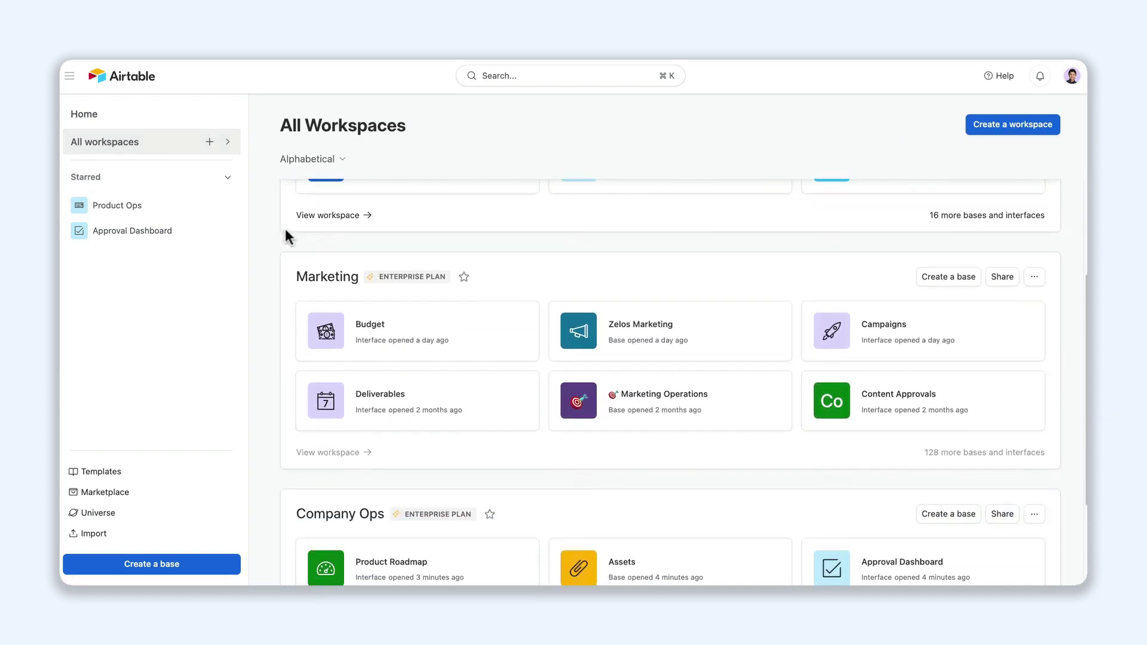
{"action": "scroll", "coordinate": [285, 235], "scroll_direction": "down", "scroll_amount": 2}
{"action": "scroll", "coordinate": [285, 236], "scroll_direction": "down", "scroll_amount": 1}
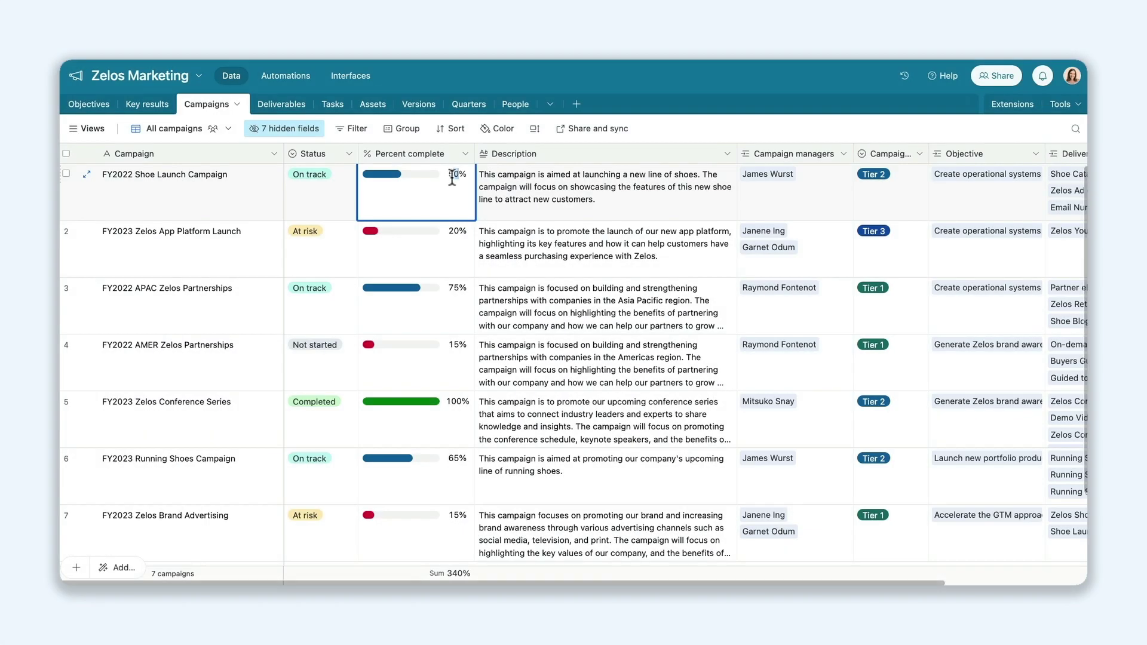
{"action": "type", "text": "100"}
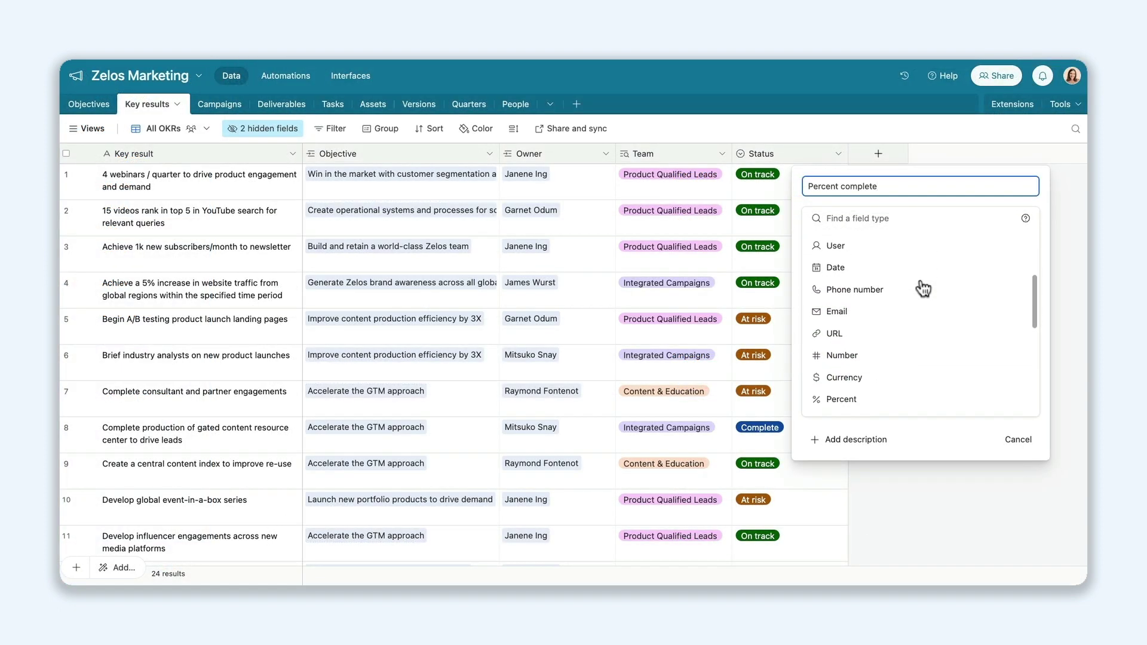
Create Percent complete as a percent progress bar with values, and roll up Complete? in Deliverables.
{"action": "left_click", "coordinate": [841, 400]}
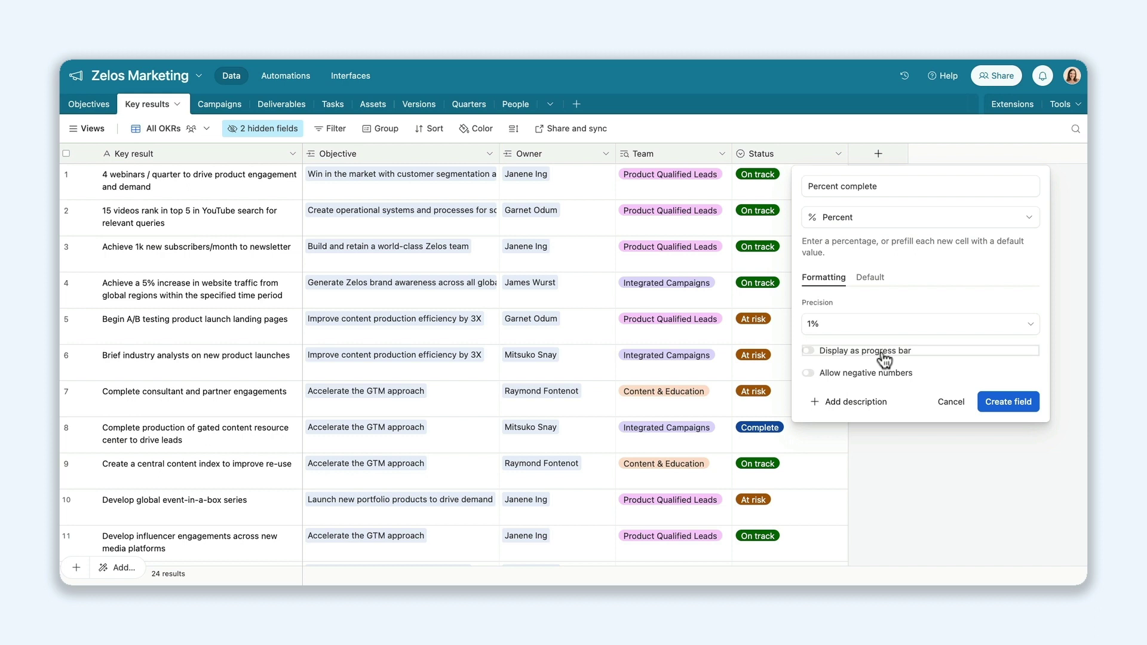
{"action": "left_click", "coordinate": [862, 350]}
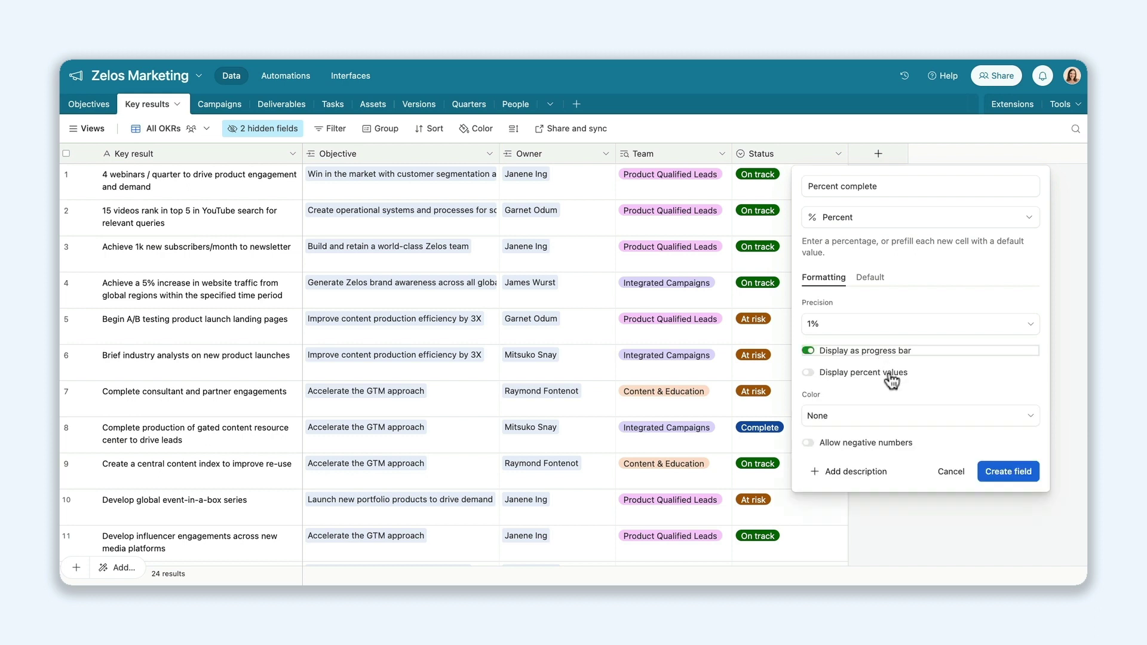
{"action": "left_click", "coordinate": [888, 374]}
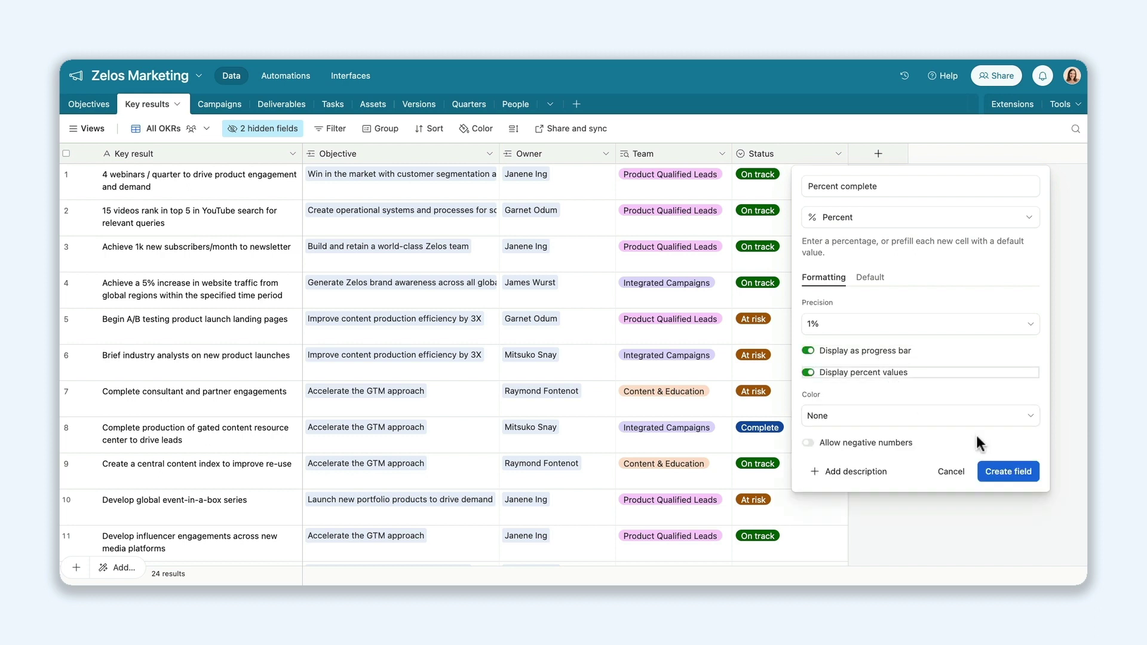
{"action": "left_click", "coordinate": [1008, 472]}
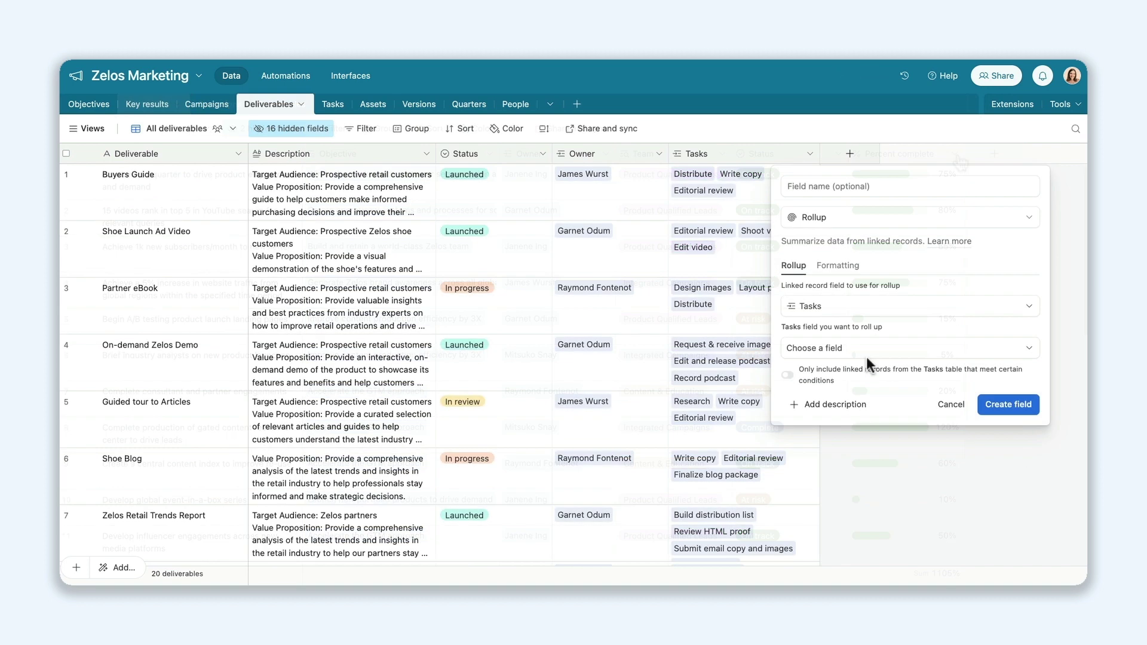
{"action": "left_click", "coordinate": [868, 349]}
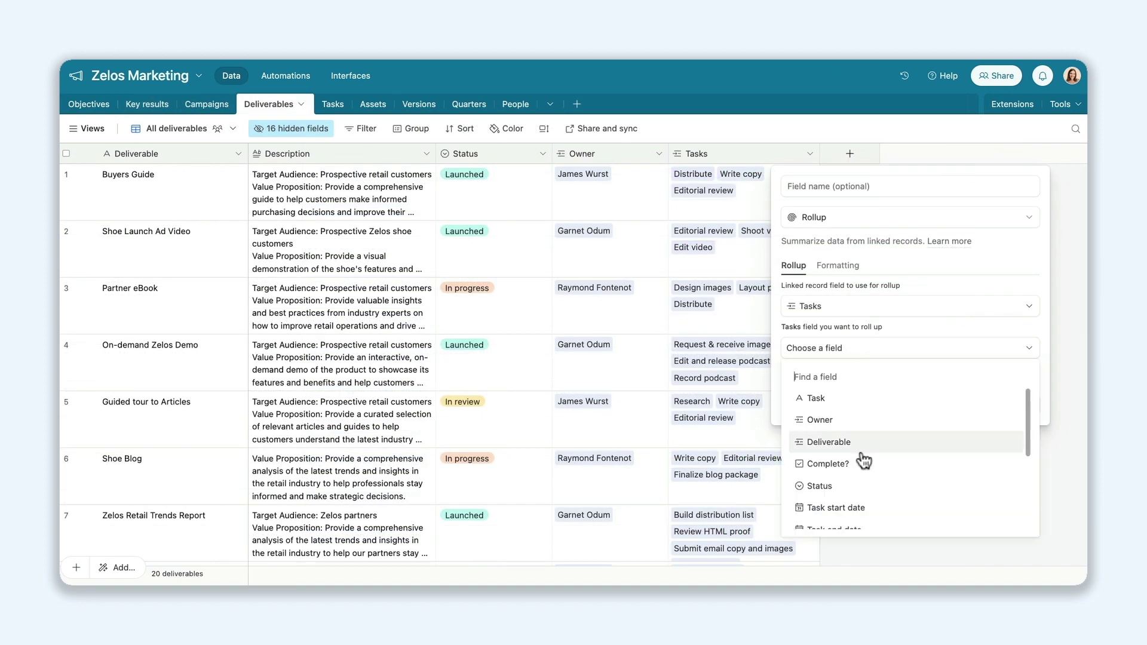
{"action": "left_click", "coordinate": [827, 463]}
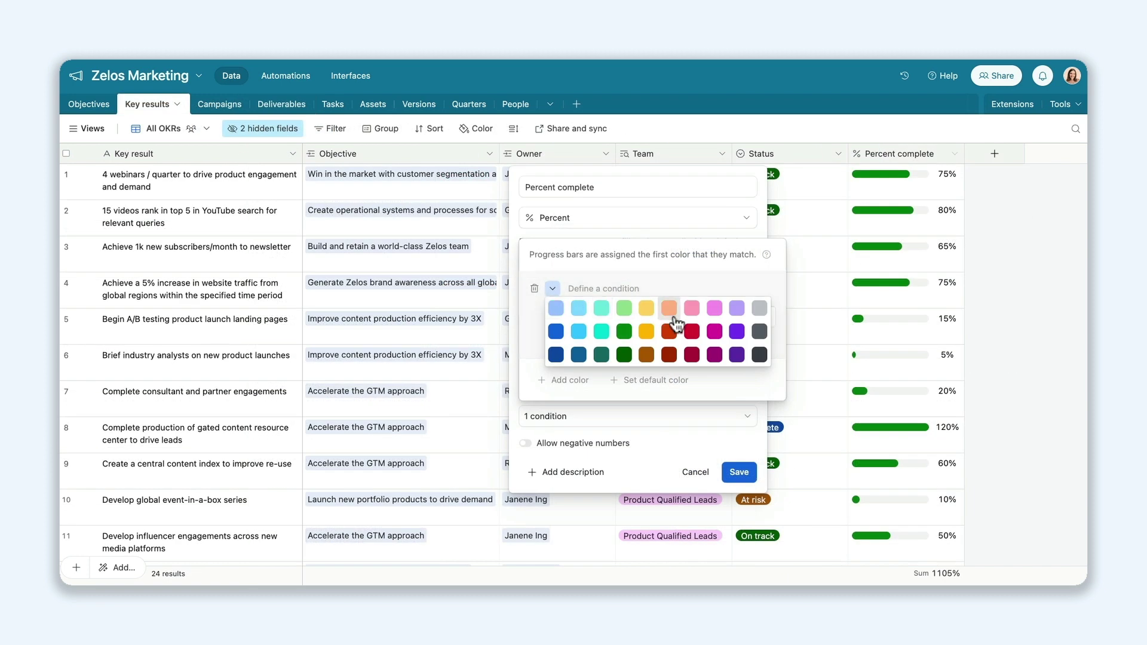
Add a red bar condition for Percent complete less than 25%.
{"action": "left_click", "coordinate": [690, 332]}
{"action": "left_click", "coordinate": [675, 317]}
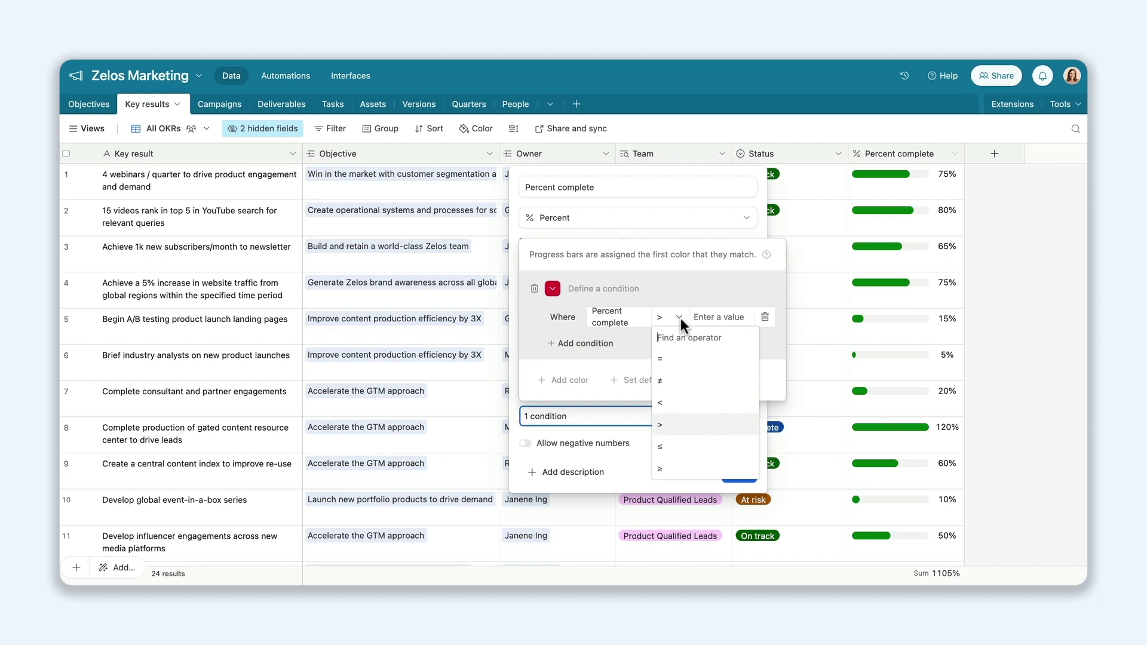
{"action": "left_click", "coordinate": [689, 403]}
{"action": "left_click", "coordinate": [721, 318]}
{"action": "type", "text": "25"}
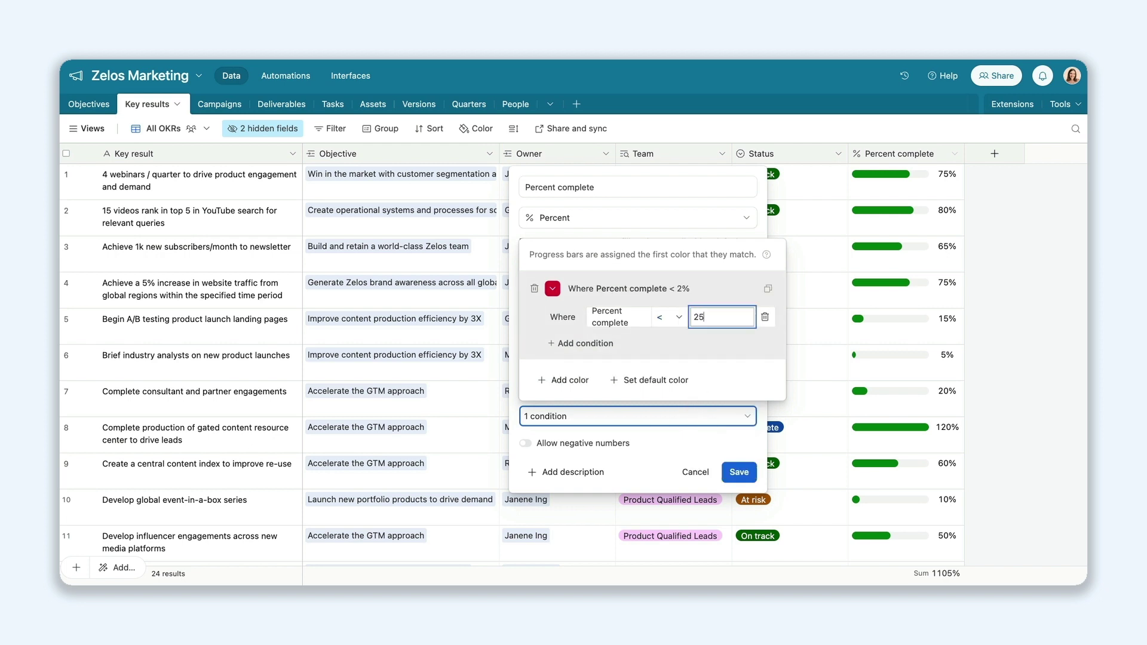
Duplicate the red condition for the yellow and green ranges and save the color conditions.
{"action": "left_click", "coordinate": [767, 289]}
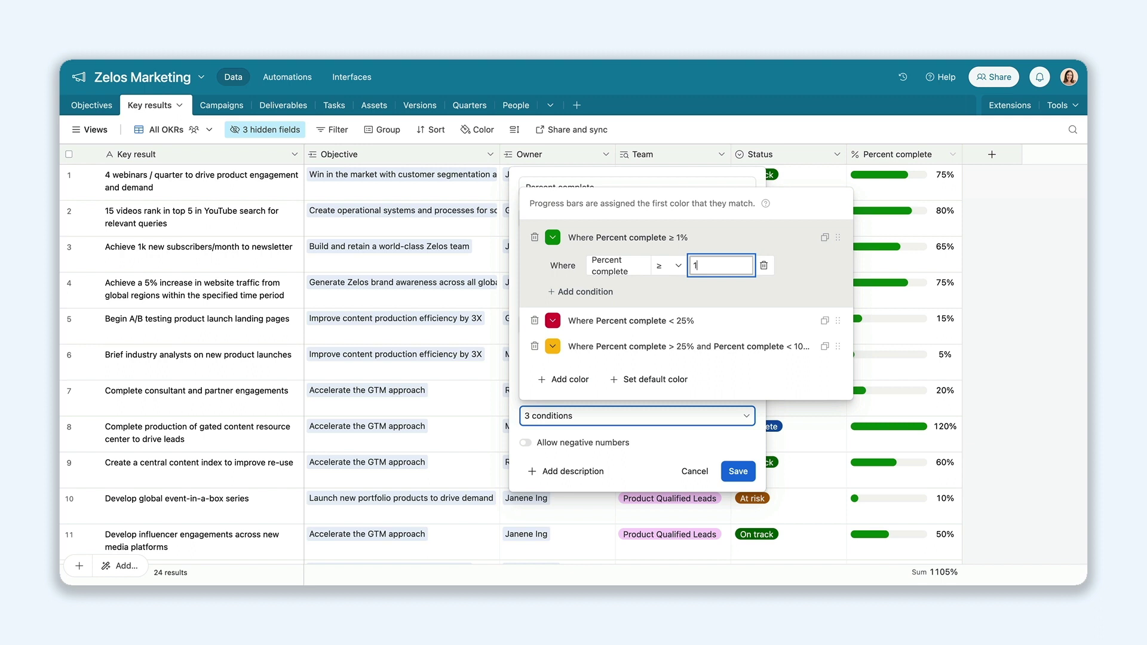
{"action": "type", "text": "100"}
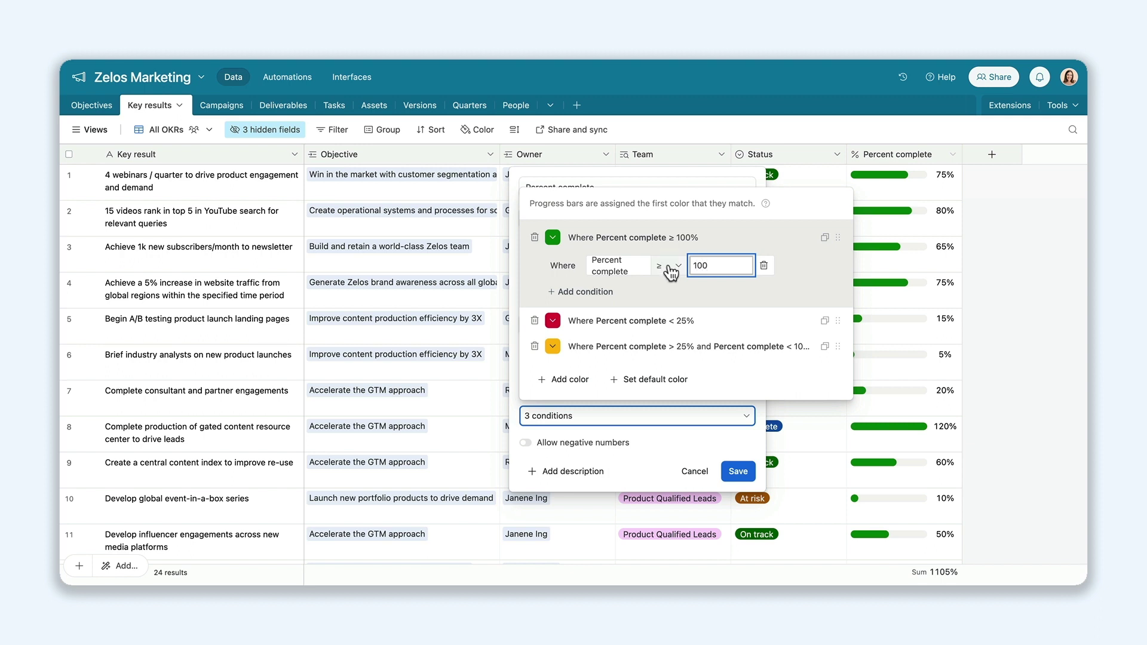
{"action": "left_click", "coordinate": [726, 428]}
{"action": "left_click", "coordinate": [738, 470]}
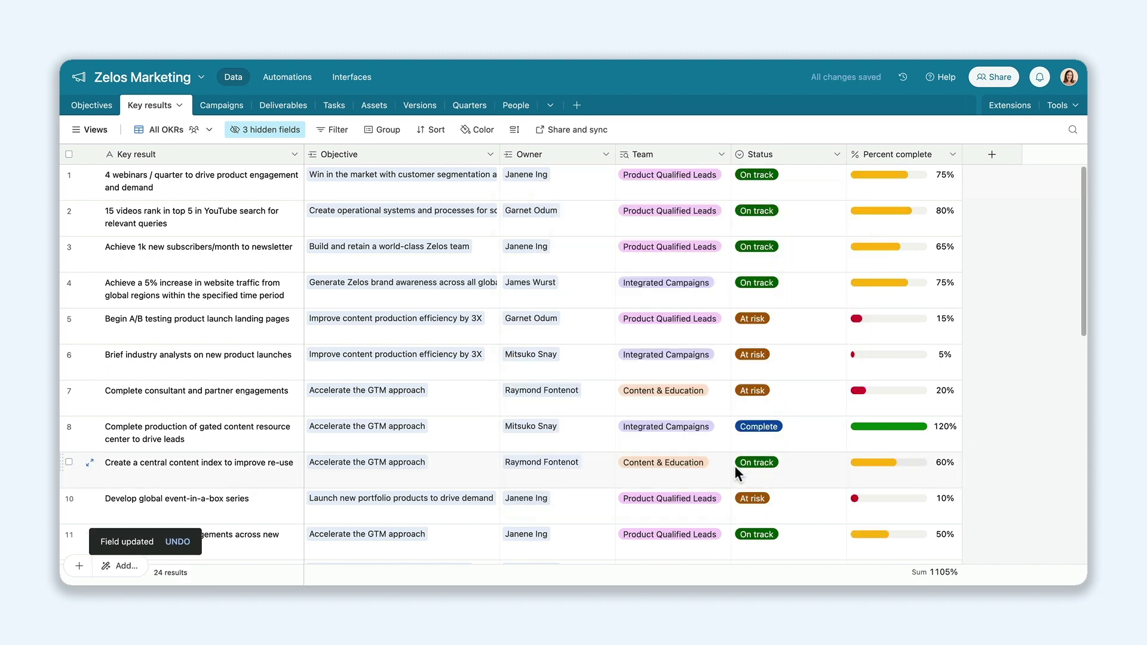